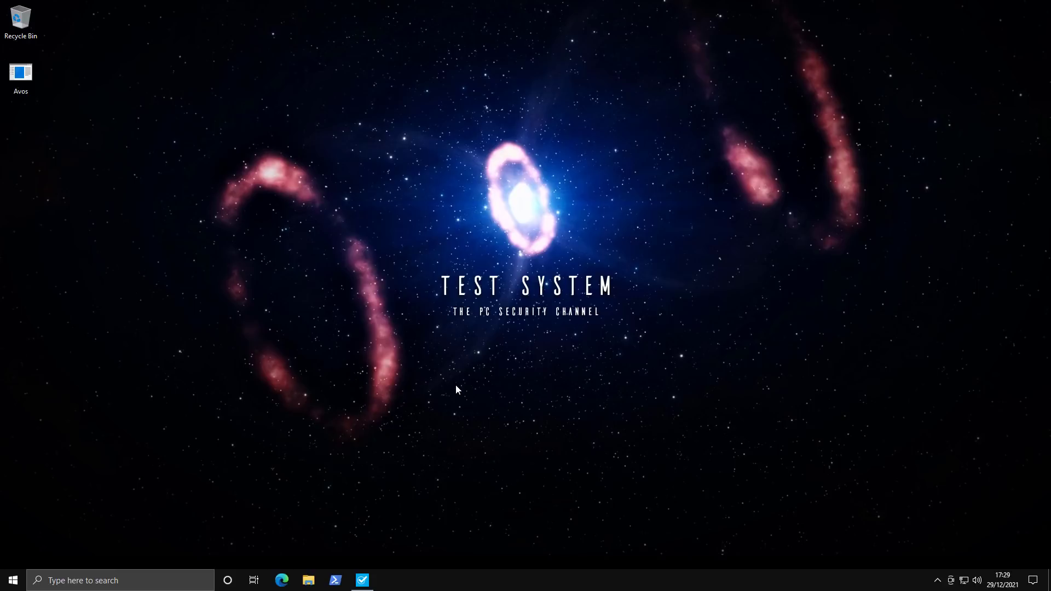
Select and run the Avos sample so the machine reboots into Safe Mode with a ransom note.
{"action": "left_click_drag", "start_coordinate": [56, 99], "coordinate": [15, 165]}
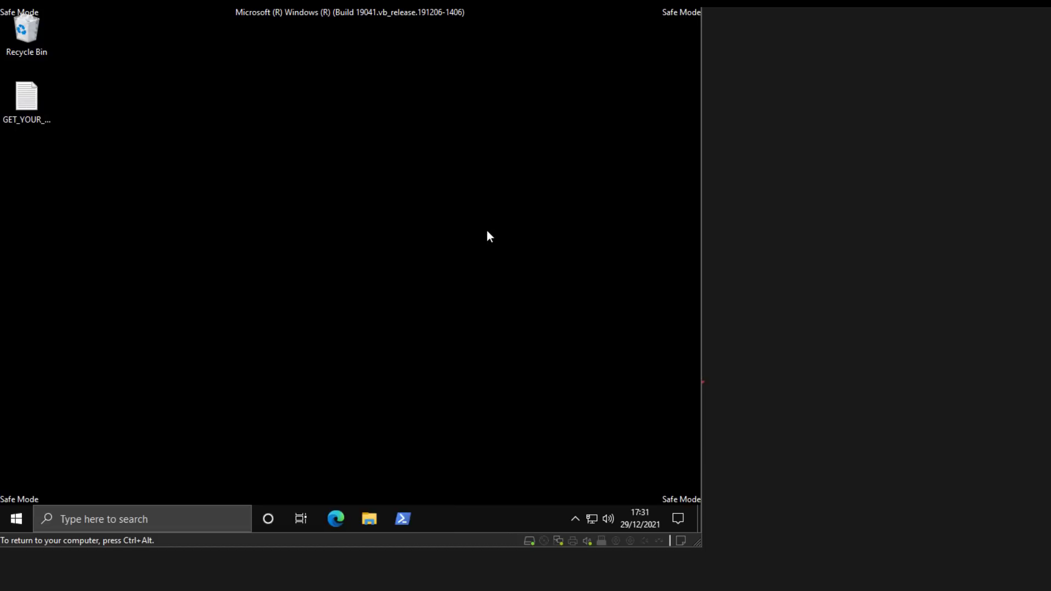
Read the GET_YOUR_FILES_BACK ransom note maximized in Notepad.
{"action": "double_click", "coordinate": [24, 108]}
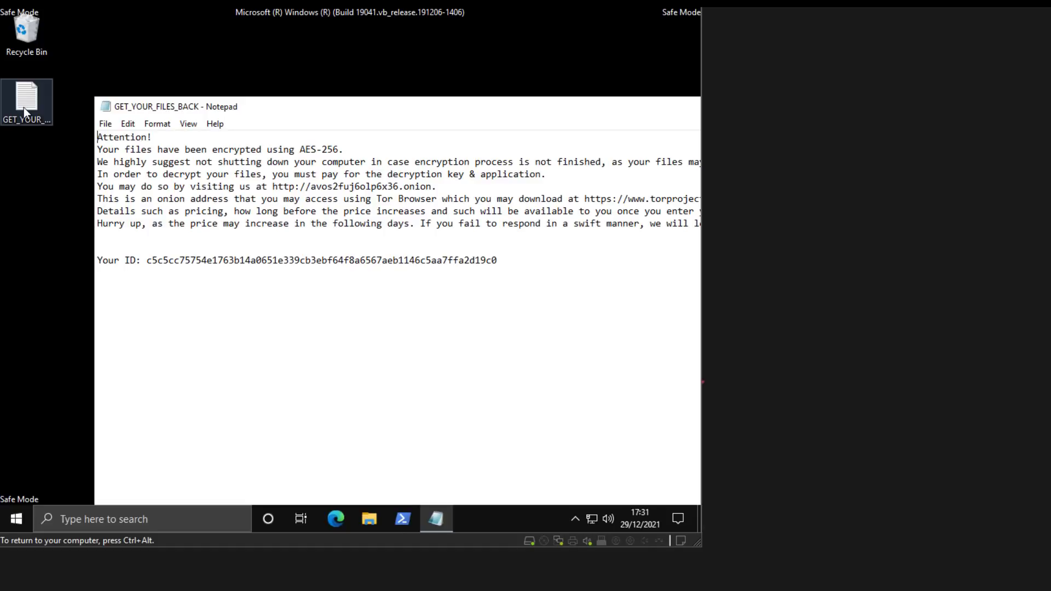
{"action": "key", "text": "super+Up"}
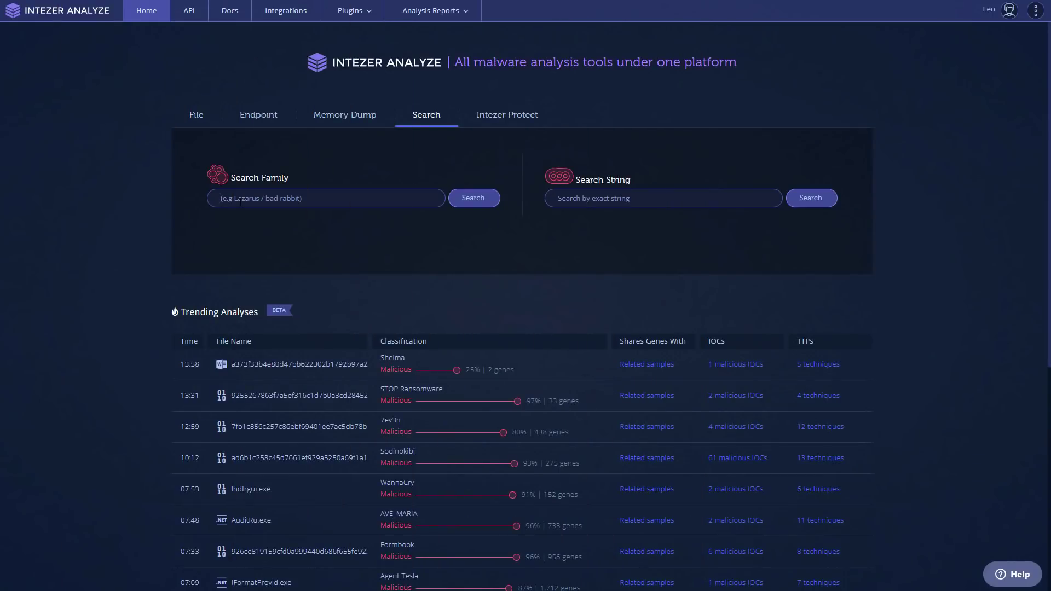
{"action": "type", "text": "av"}
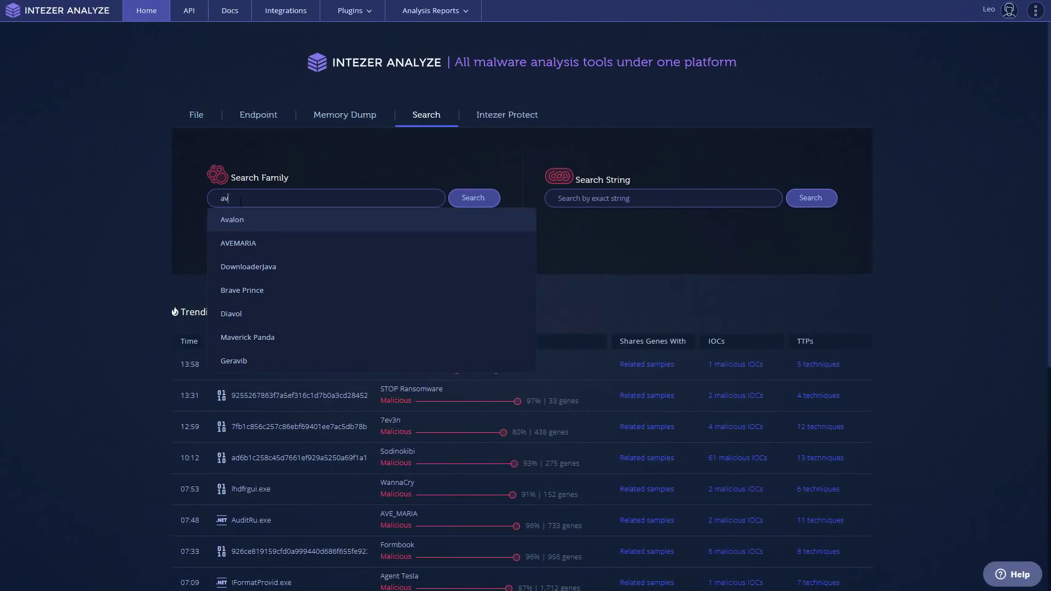
{"action": "type", "text": "os"}
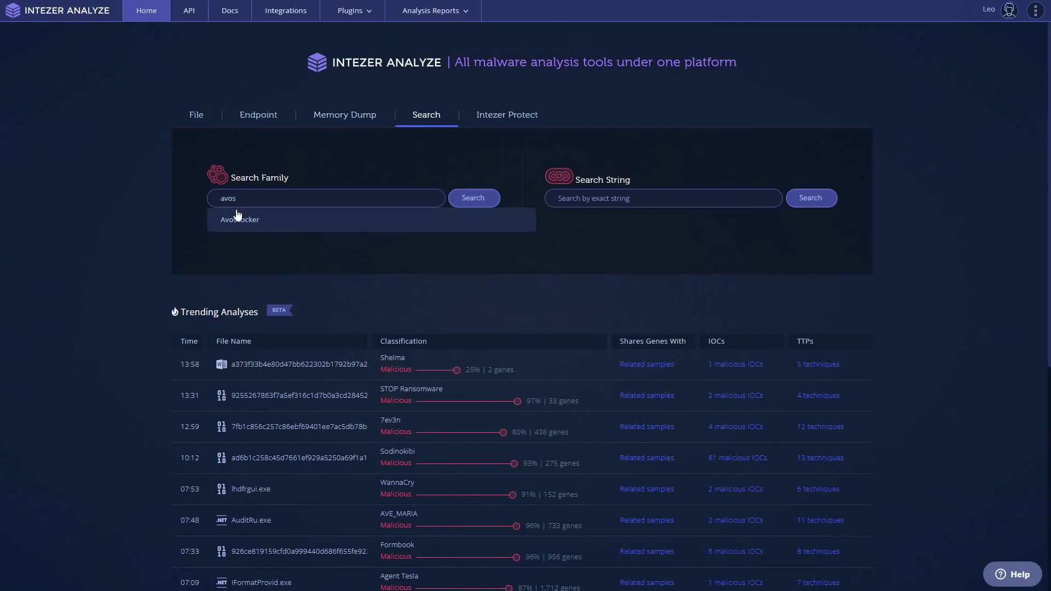
Choose AvosLocker from the 'avos' family search suggestions to show its two samples.
{"action": "left_click", "coordinate": [240, 220]}
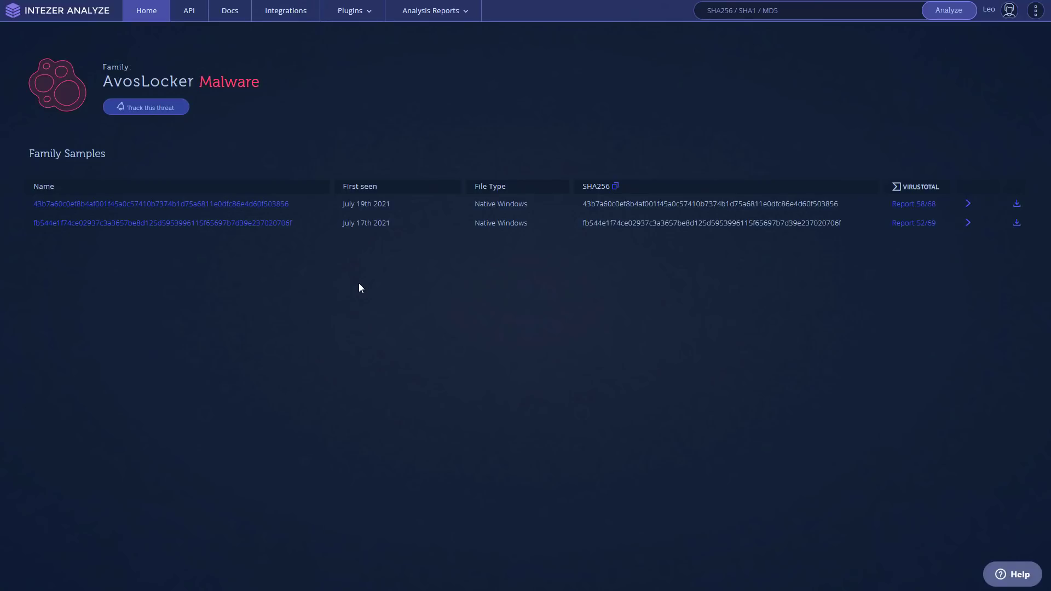
Return to the Intezer Analyze home page to reach the Avos.ransom analysis.
{"action": "left_click", "coordinate": [107, 16]}
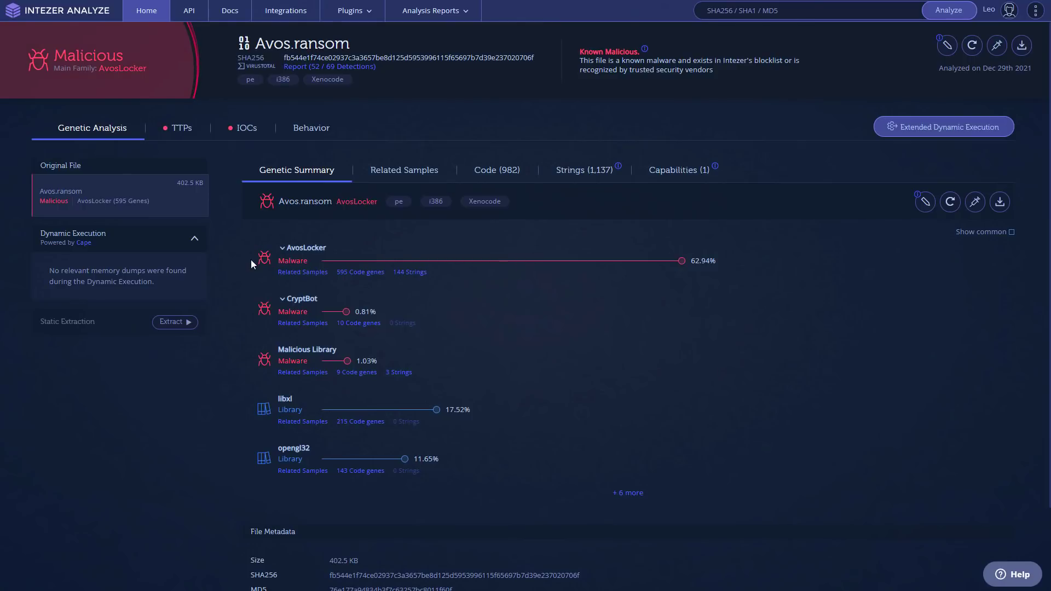
{"action": "scroll", "coordinate": [250, 259], "scroll_direction": "down", "scroll_amount": 1}
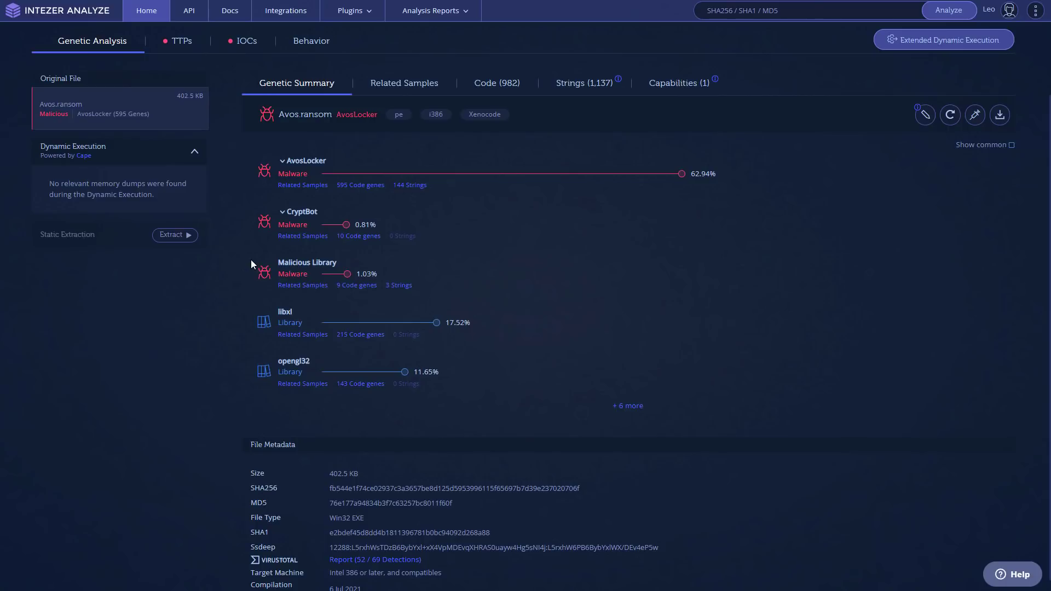
{"action": "scroll", "coordinate": [250, 259], "scroll_direction": "down", "scroll_amount": 1}
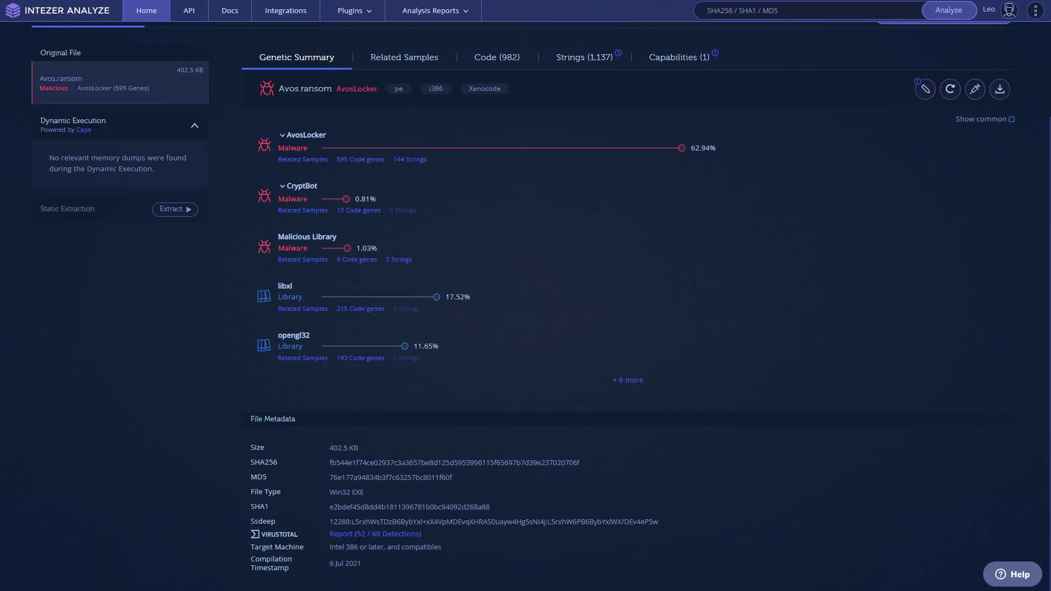
Review the one detected capability, then list the sample's 1,137 extracted strings.
{"action": "left_click", "coordinate": [678, 57]}
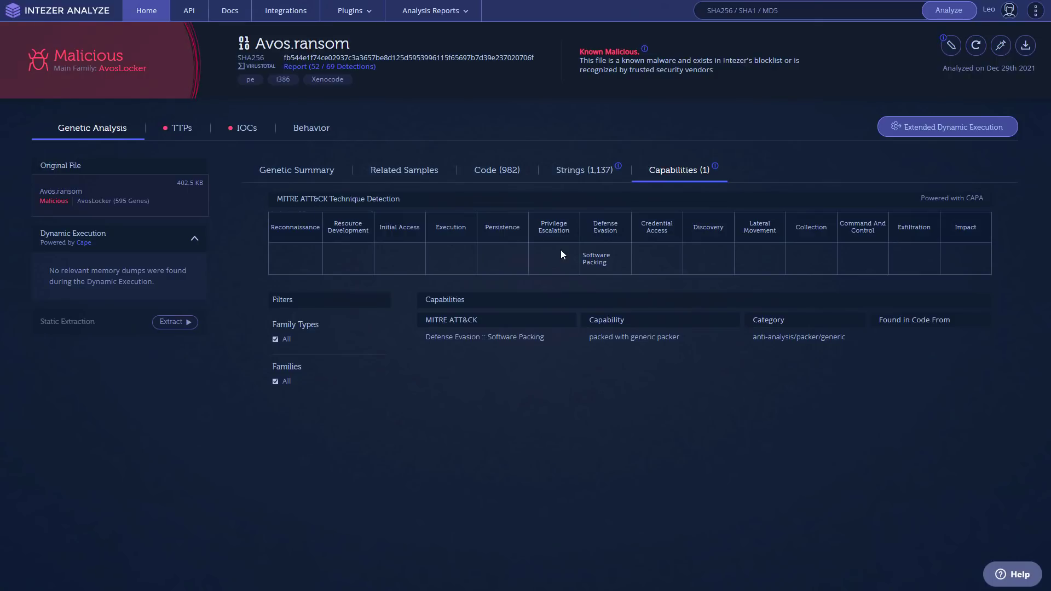
{"action": "left_click", "coordinate": [582, 170]}
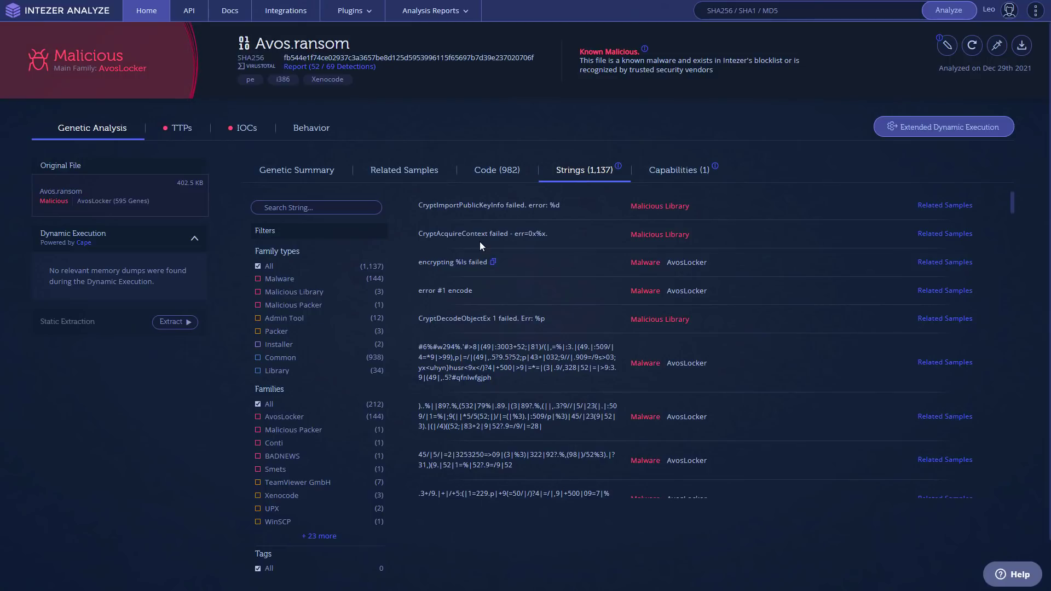
{"action": "scroll", "coordinate": [480, 242], "scroll_direction": "down", "scroll_amount": 2}
{"action": "scroll", "coordinate": [481, 242], "scroll_direction": "down", "scroll_amount": 2}
{"action": "scroll", "coordinate": [480, 242], "scroll_direction": "down", "scroll_amount": 3}
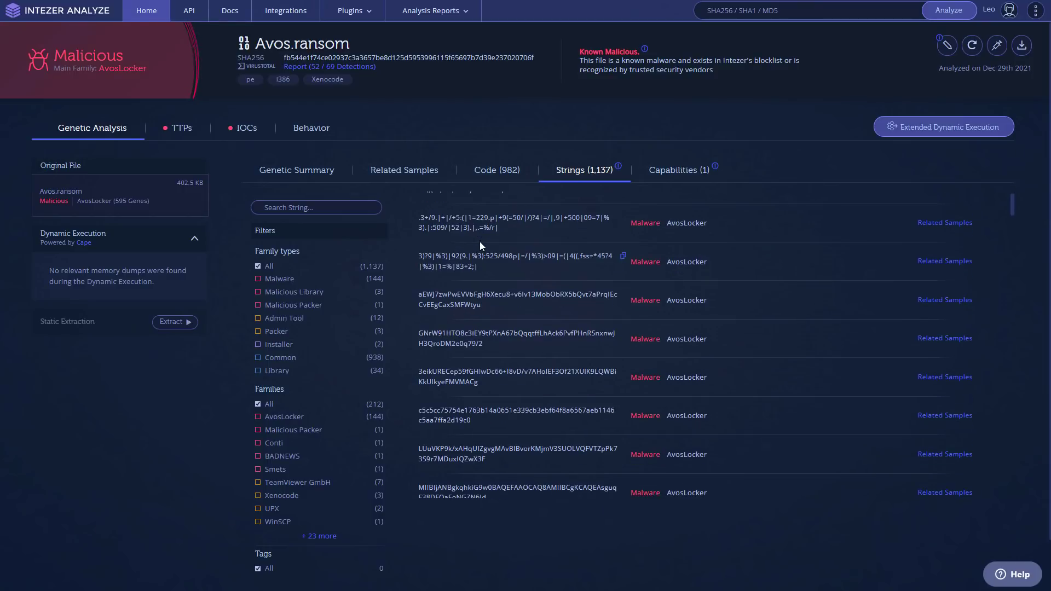
{"action": "scroll", "coordinate": [479, 241], "scroll_direction": "down", "scroll_amount": 2}
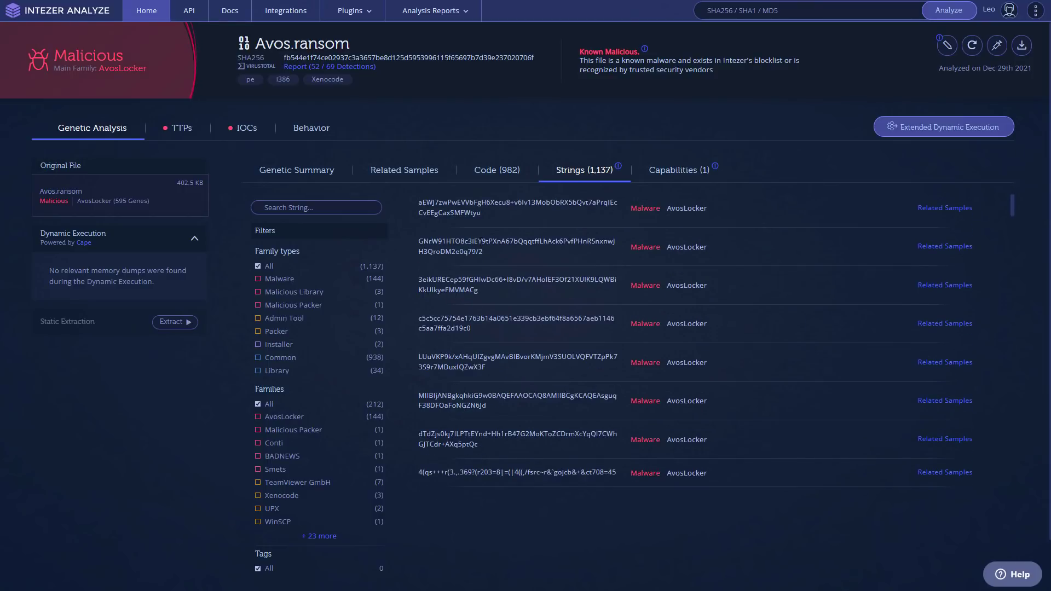
{"action": "scroll", "coordinate": [480, 241], "scroll_direction": "down", "scroll_amount": 1}
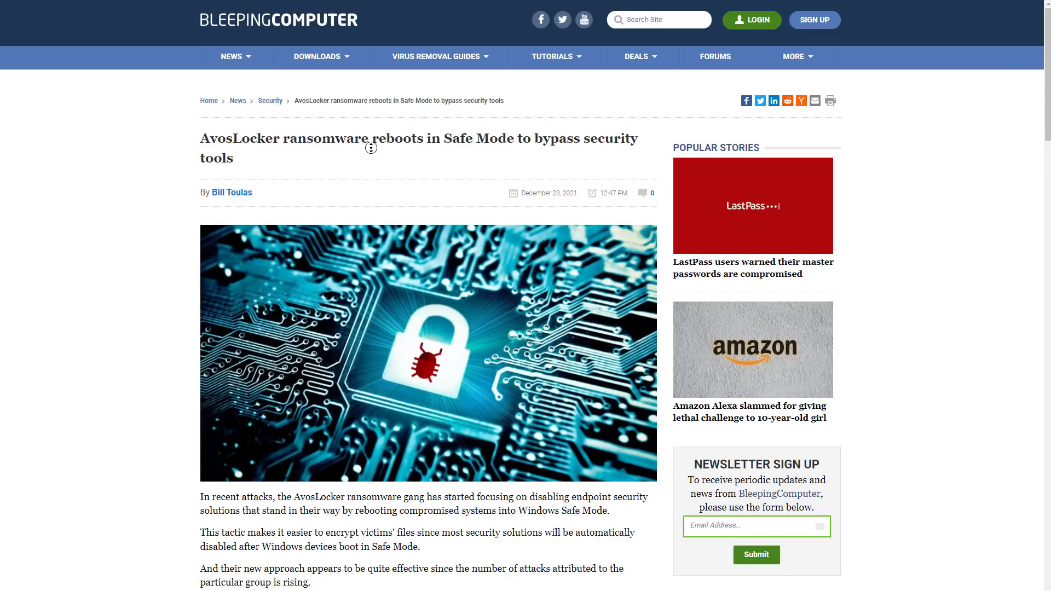
{"action": "scroll", "coordinate": [372, 153], "scroll_direction": "down", "scroll_amount": 3}
{"action": "scroll", "coordinate": [377, 184], "scroll_direction": "down", "scroll_amount": 3}
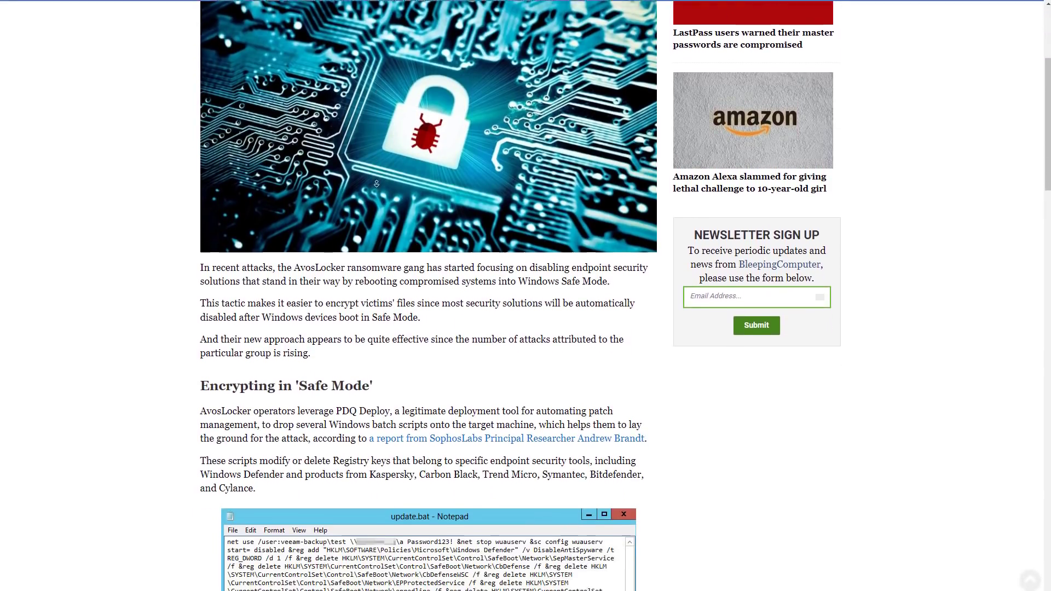
{"action": "scroll", "coordinate": [377, 184], "scroll_direction": "down", "scroll_amount": 3}
{"action": "scroll", "coordinate": [376, 184], "scroll_direction": "down", "scroll_amount": 2}
{"action": "scroll", "coordinate": [377, 184], "scroll_direction": "down", "scroll_amount": 2}
{"action": "scroll", "coordinate": [377, 184], "scroll_direction": "down", "scroll_amount": 2}
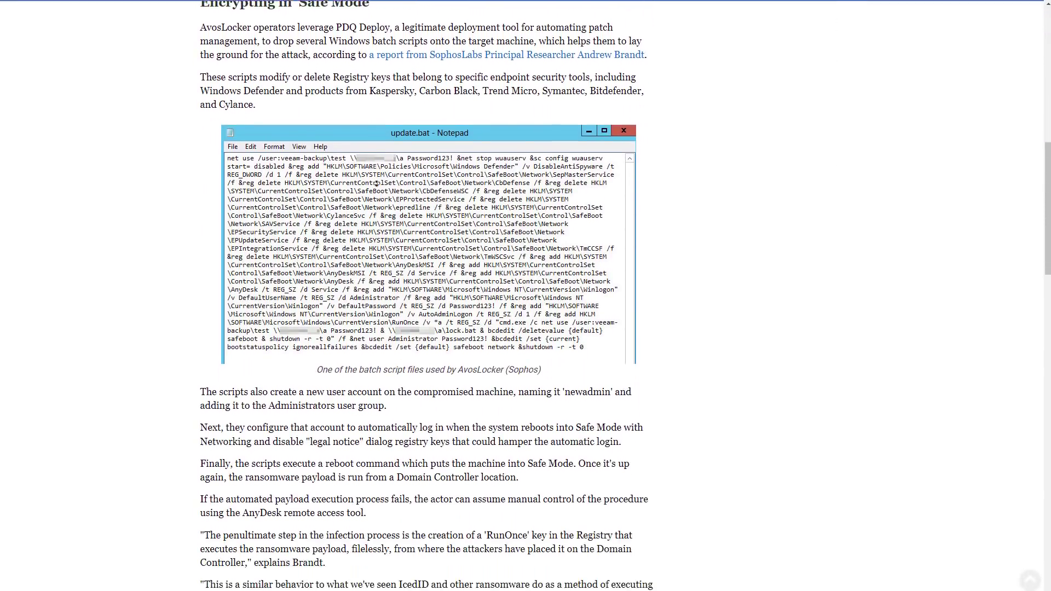
{"action": "scroll", "coordinate": [377, 184], "scroll_direction": "down", "scroll_amount": 2}
{"action": "scroll", "coordinate": [376, 184], "scroll_direction": "down", "scroll_amount": 2}
{"action": "scroll", "coordinate": [377, 184], "scroll_direction": "down", "scroll_amount": 1}
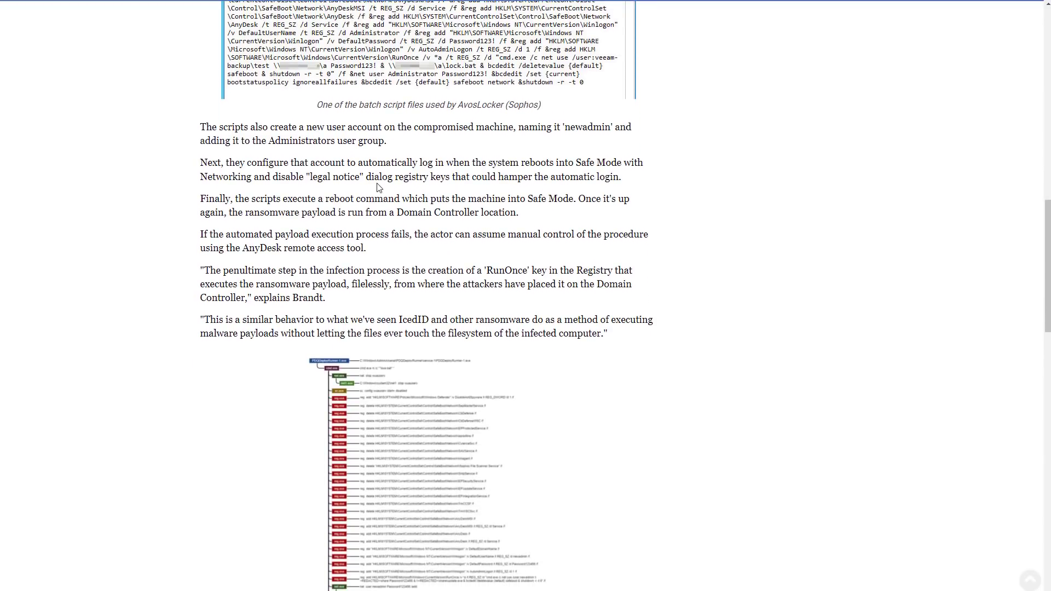
Scroll the BleepingComputer article on AvosLocker's Safe Mode reboot bypass.
{"action": "middle_click", "coordinate": [377, 184]}
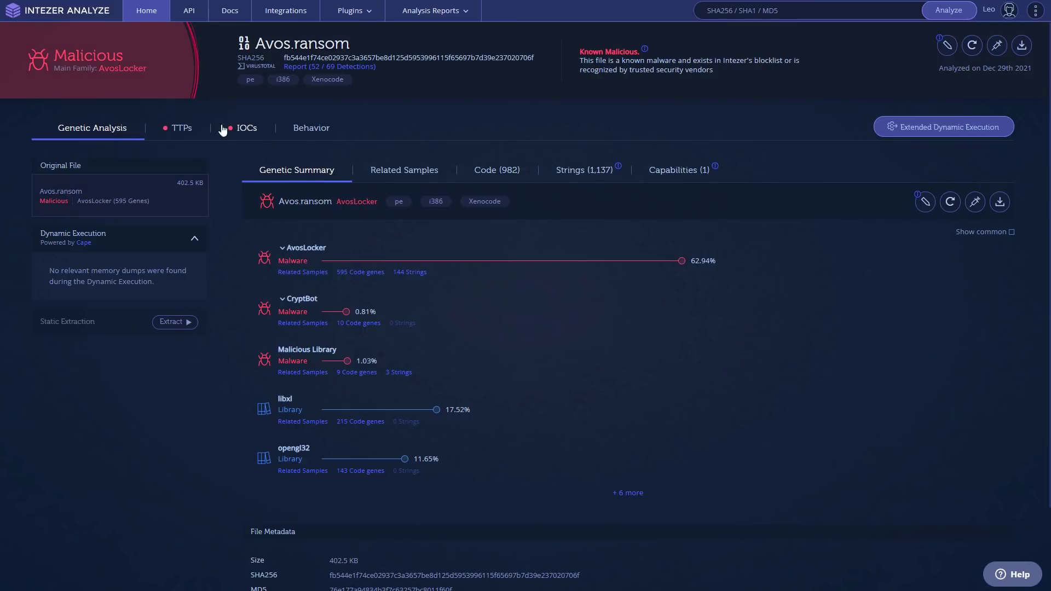
Review the sample's ATT&CK TTPs and IOCs, ending on its behavior report.
{"action": "left_click", "coordinate": [183, 127]}
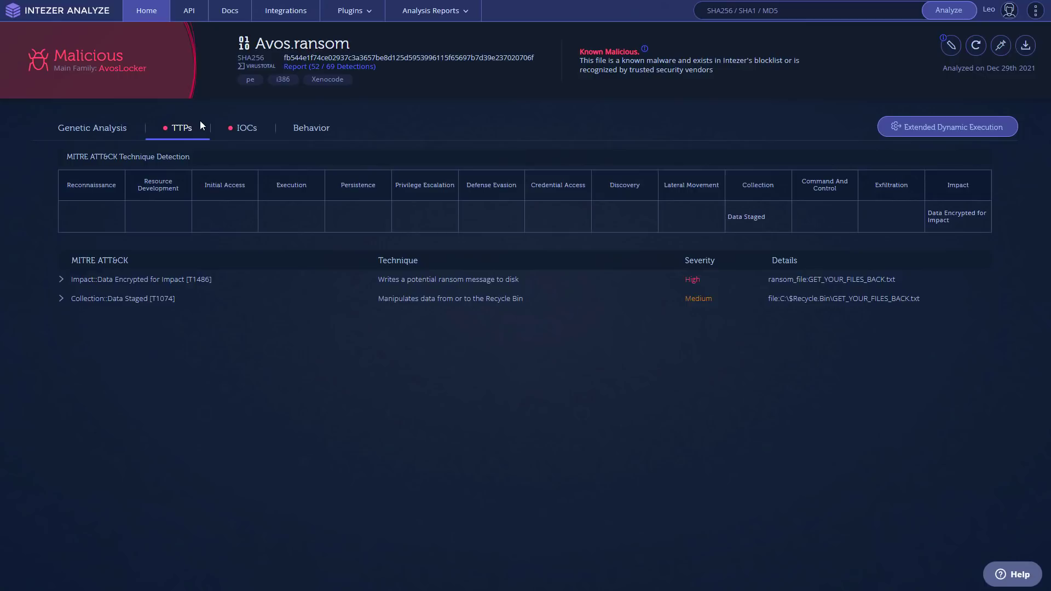
{"action": "left_click", "coordinate": [230, 128]}
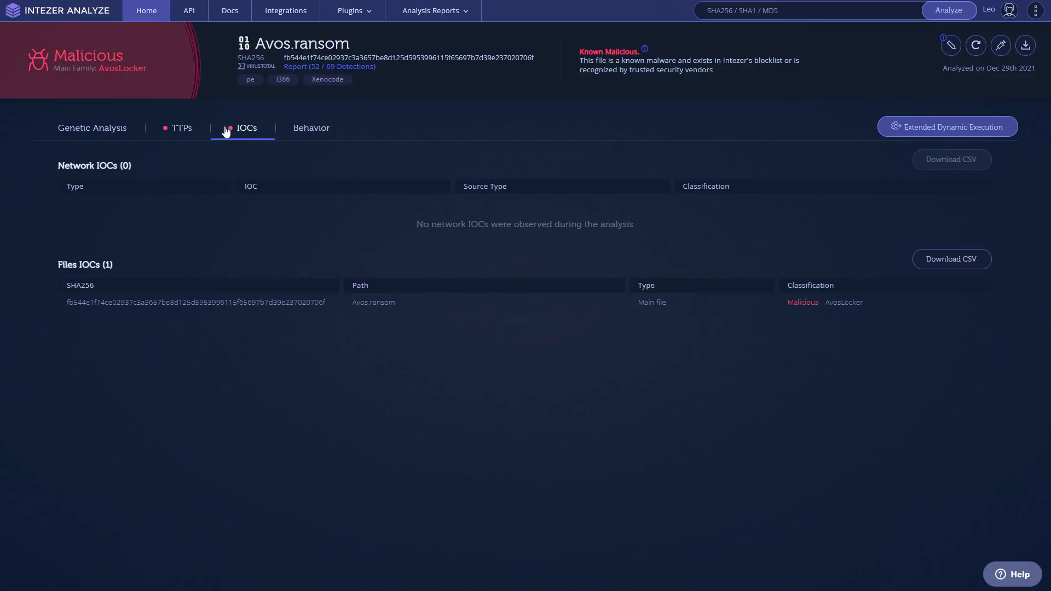
{"action": "left_click", "coordinate": [304, 131]}
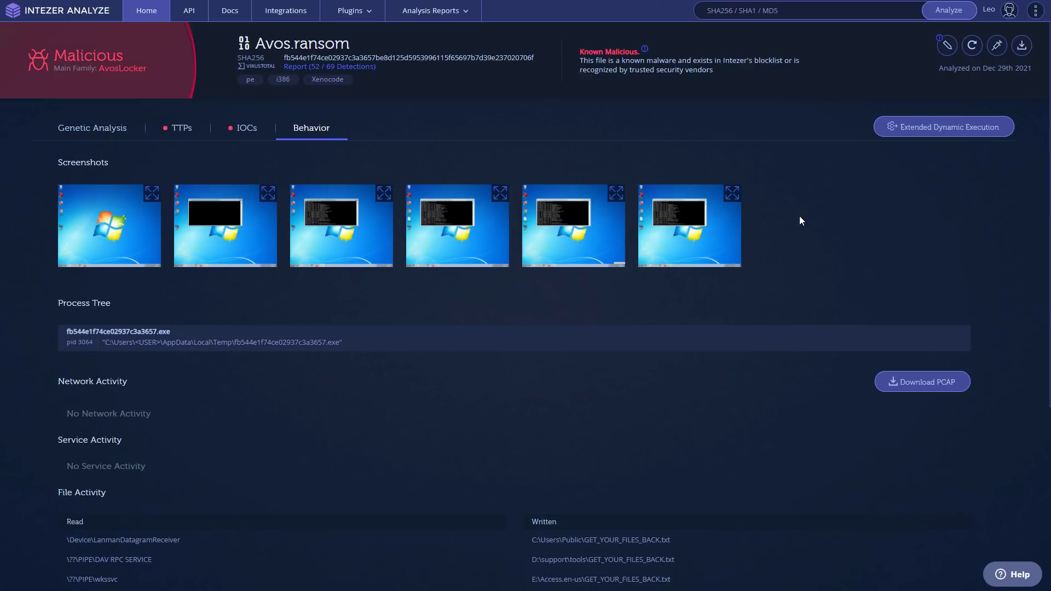
{"action": "scroll", "coordinate": [655, 309], "scroll_direction": "down", "scroll_amount": 4}
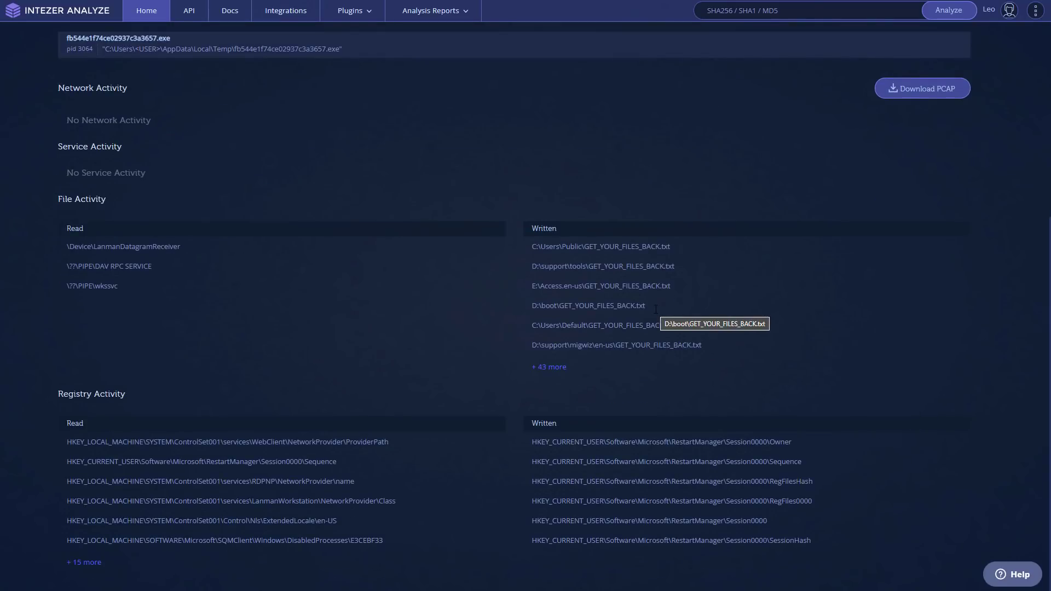
{"action": "scroll", "coordinate": [655, 309], "scroll_direction": "up", "scroll_amount": 5}
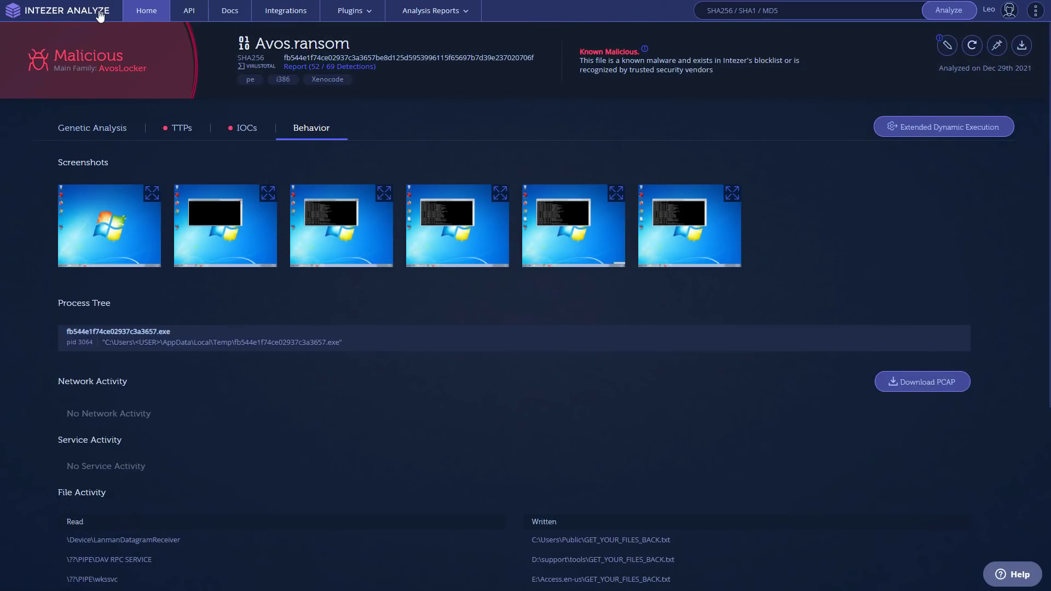
Return to the Intezer Analyze home page after the file and registry activity.
{"action": "left_click", "coordinate": [102, 15]}
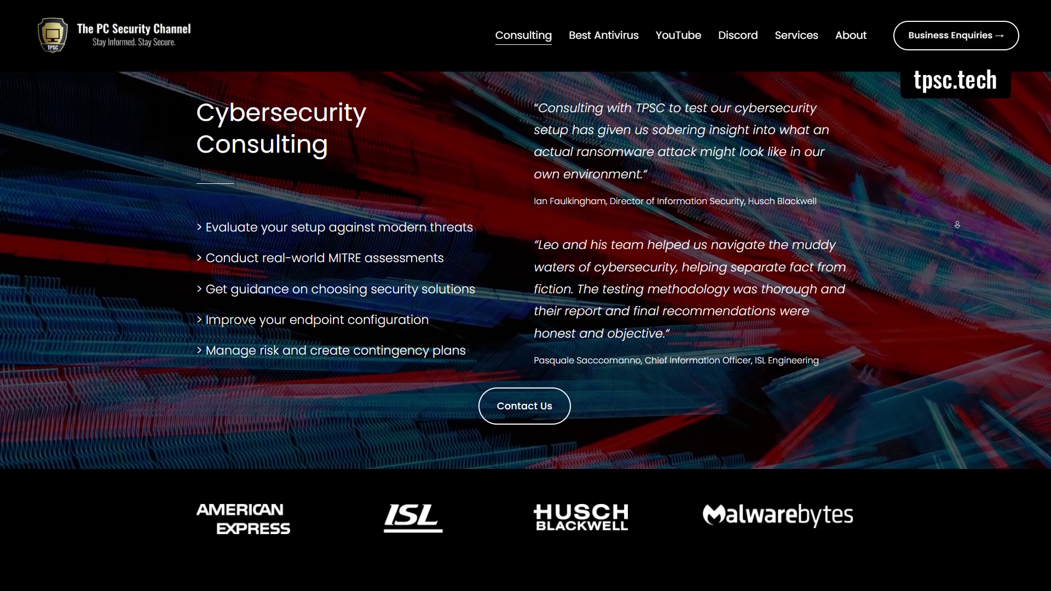
{"action": "scroll", "coordinate": [957, 224], "scroll_direction": "down", "scroll_amount": 3}
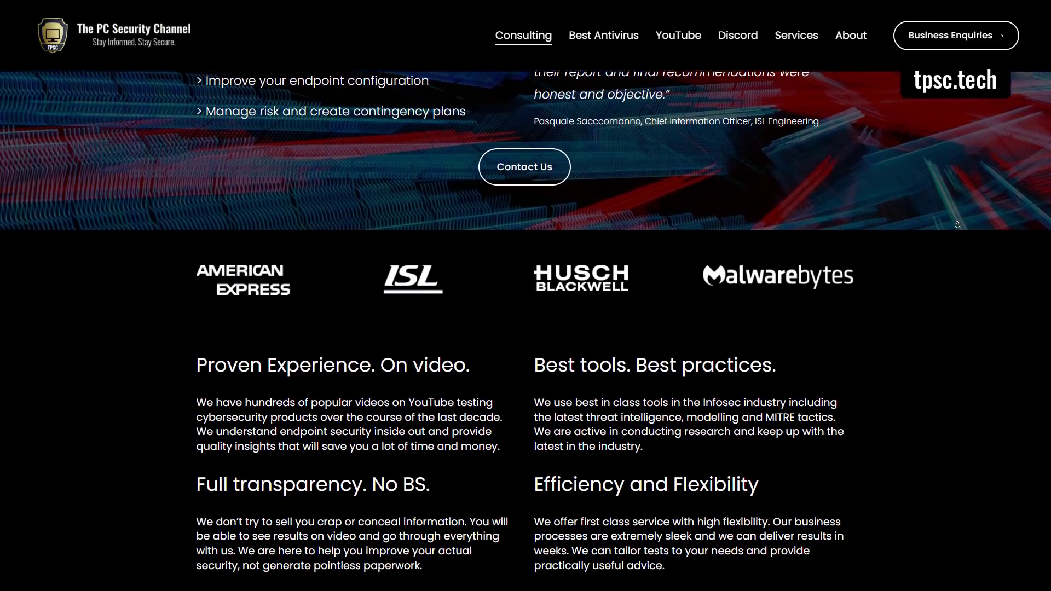
{"action": "scroll", "coordinate": [957, 224], "scroll_direction": "down", "scroll_amount": 3}
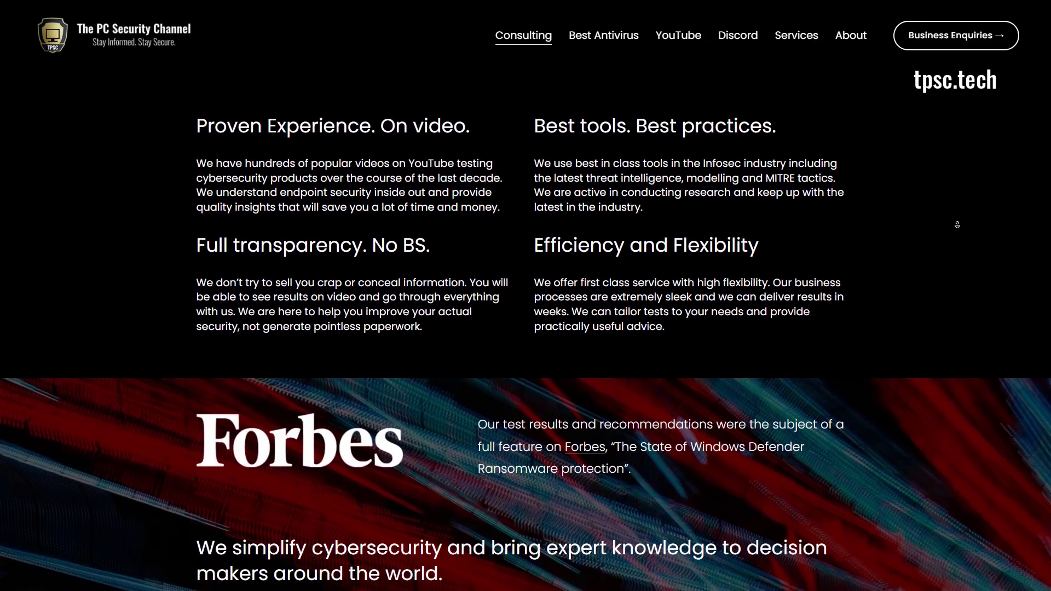
{"action": "scroll", "coordinate": [958, 225], "scroll_direction": "down", "scroll_amount": 3}
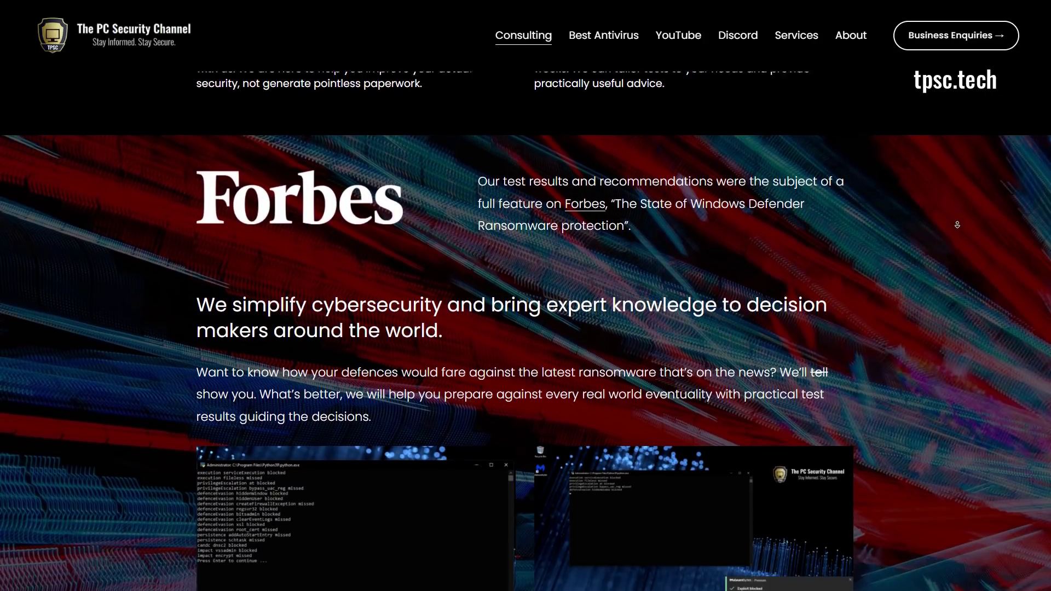
{"action": "scroll", "coordinate": [958, 224], "scroll_direction": "down", "scroll_amount": 3}
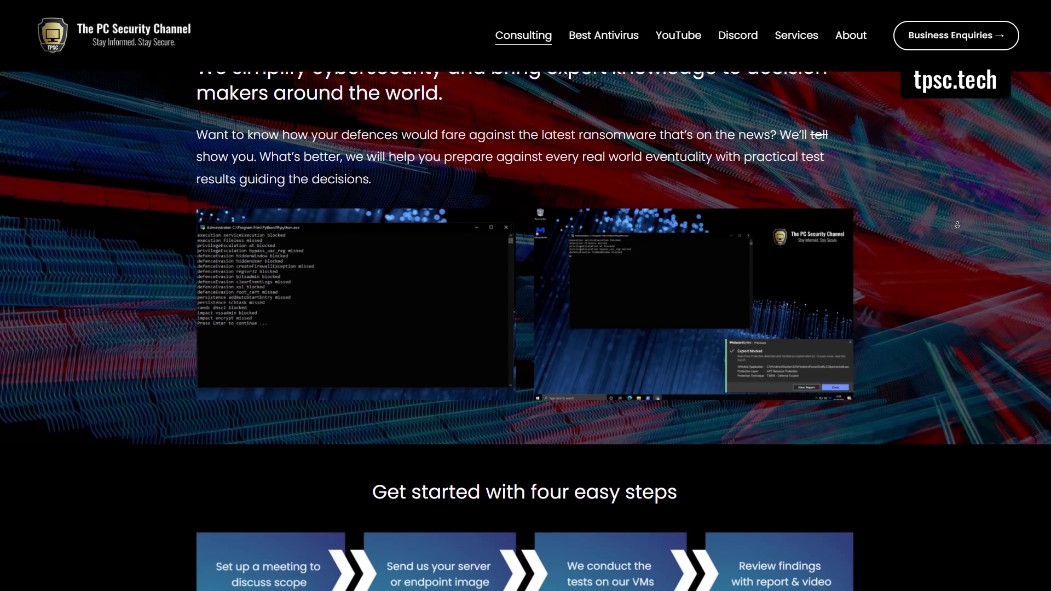
{"action": "scroll", "coordinate": [957, 224], "scroll_direction": "down", "scroll_amount": 3}
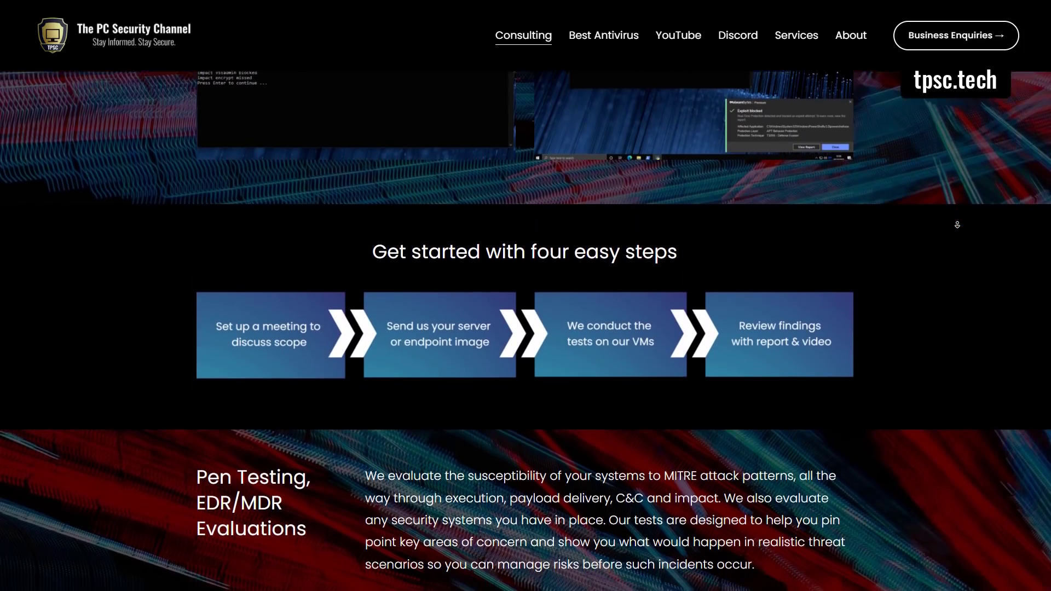